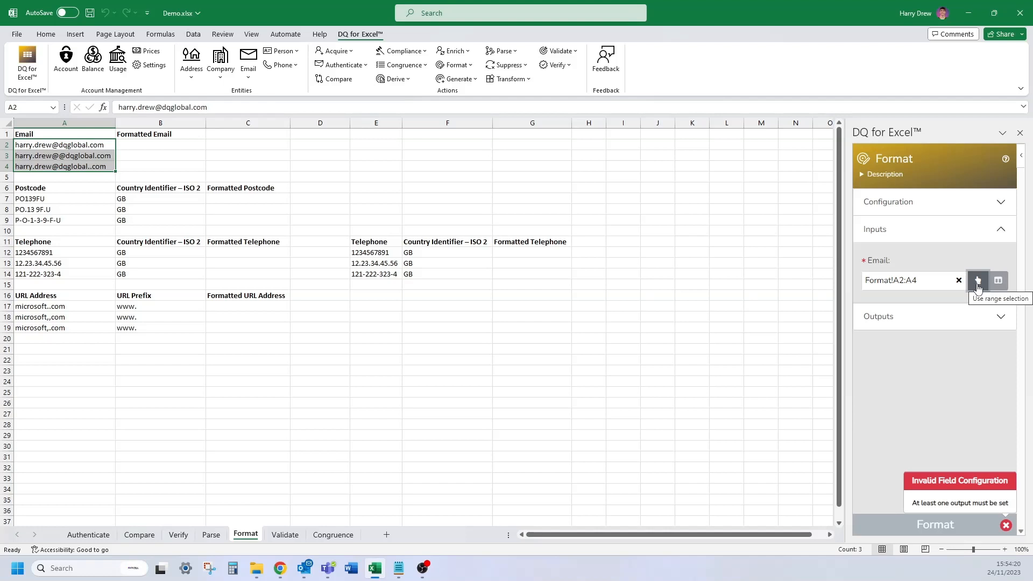
Set the Formatted Email output to B2:B4 and run the email formatting
{"action": "left_click", "coordinate": [920, 319]}
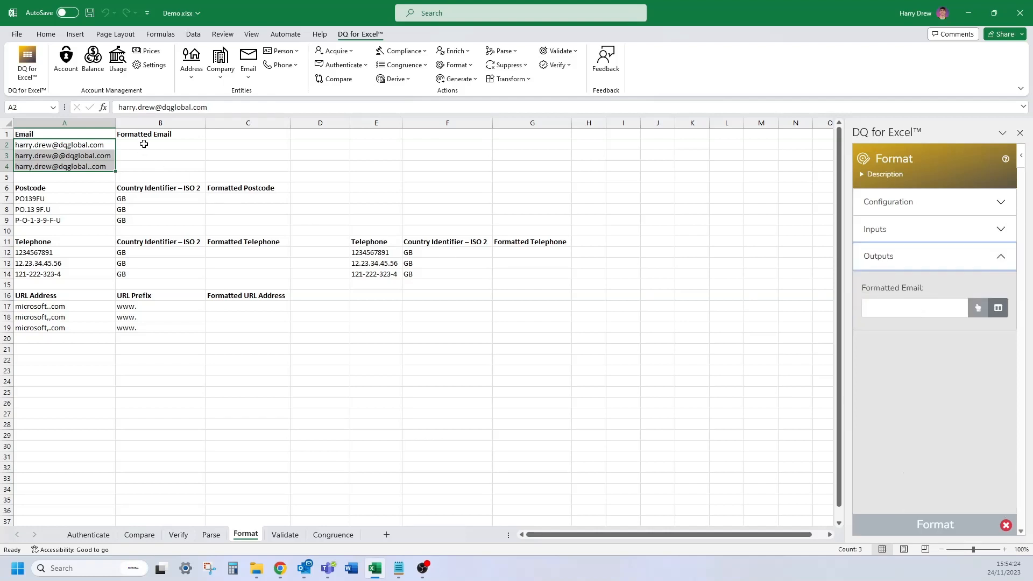
{"action": "left_click_drag", "start_coordinate": [144, 144], "coordinate": [159, 166]}
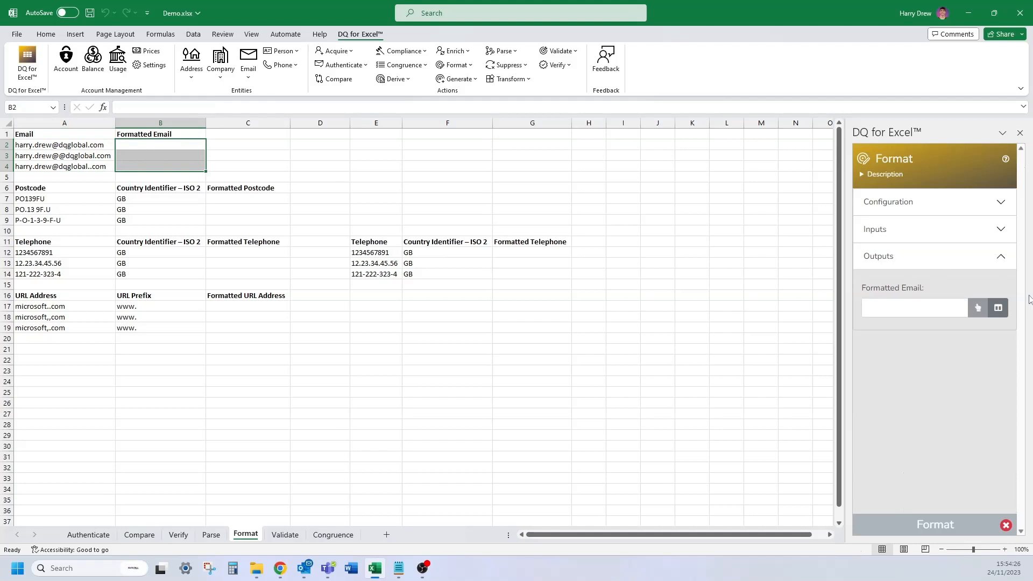
{"action": "left_click", "coordinate": [998, 309]}
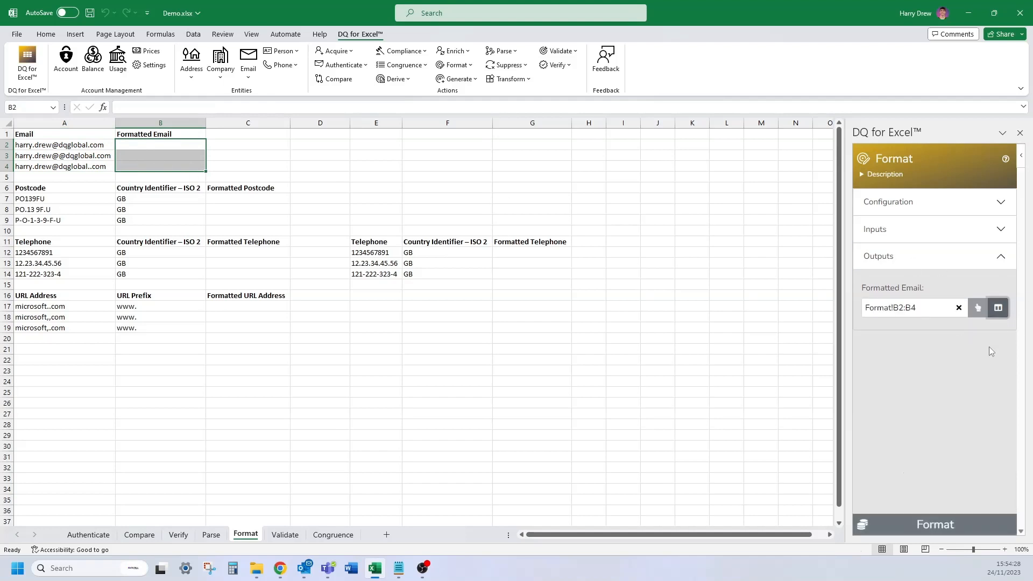
{"action": "left_click", "coordinate": [919, 530]}
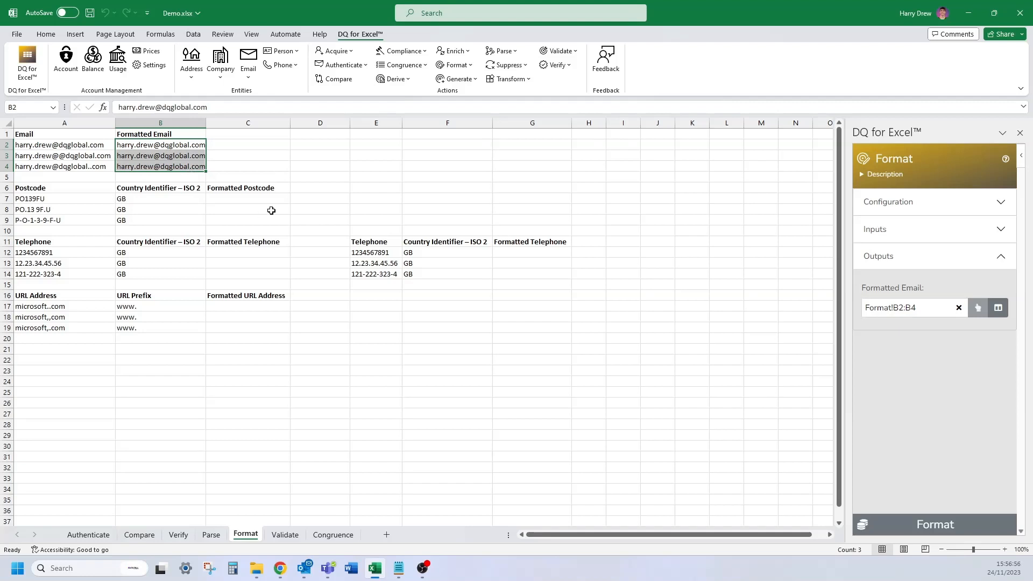
Set up a Postcode format with A7:A9 as the postcode input and the fixed country identifier UK
{"action": "left_click", "coordinate": [464, 67]}
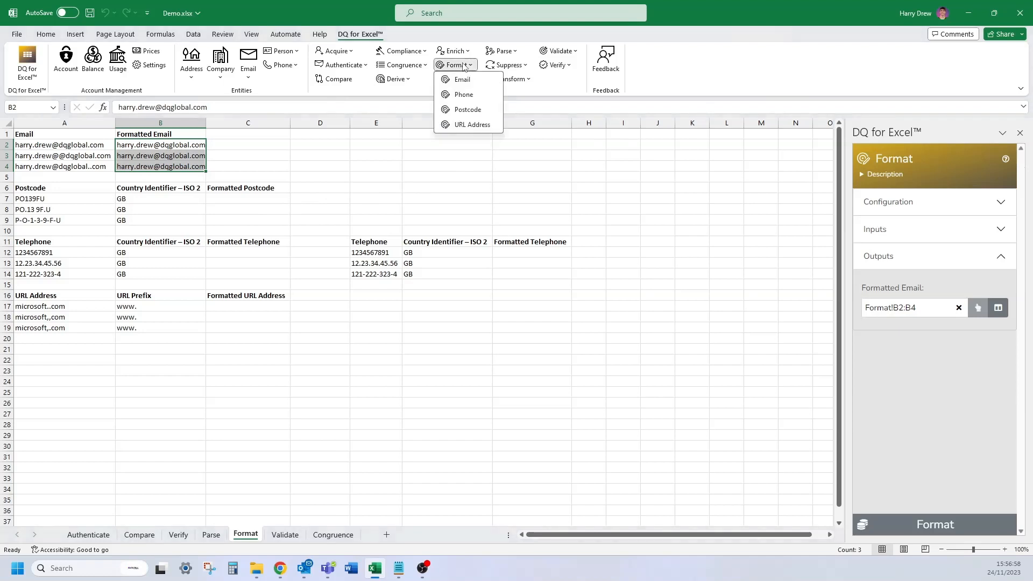
{"action": "left_click", "coordinate": [467, 109]}
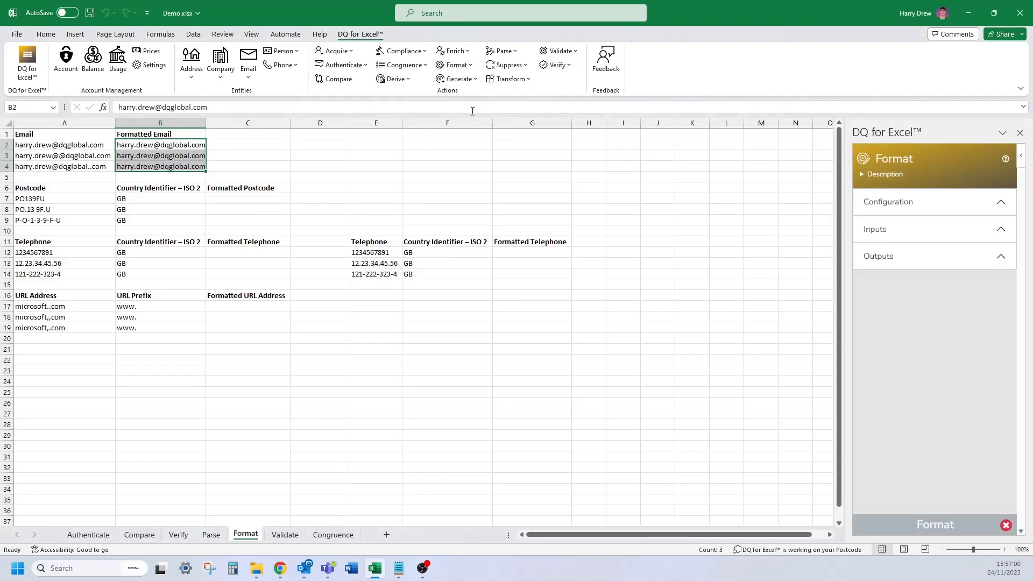
{"action": "left_click_drag", "start_coordinate": [62, 200], "coordinate": [63, 223]}
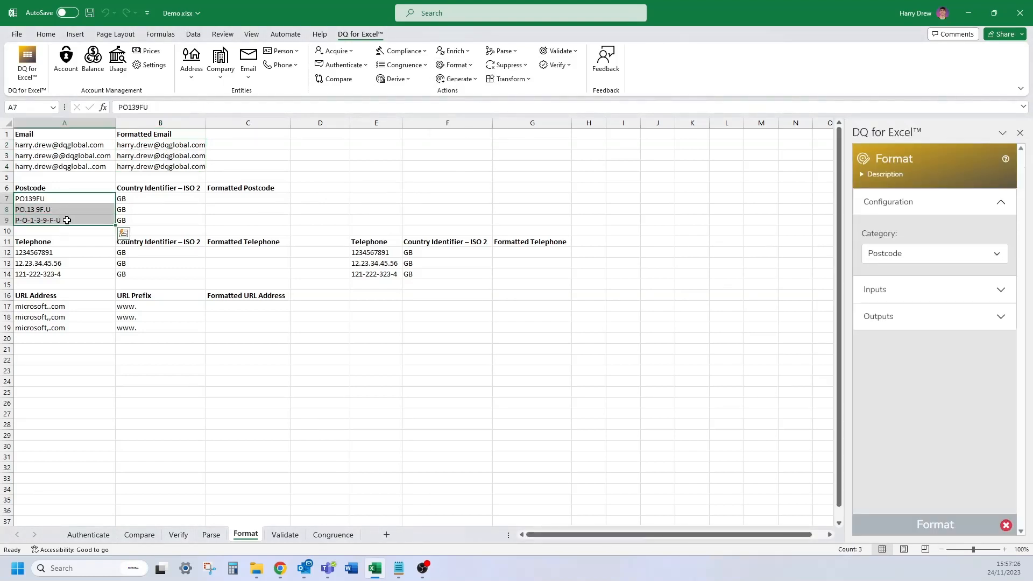
{"action": "left_click", "coordinate": [915, 294]}
{"action": "left_click", "coordinate": [978, 281]}
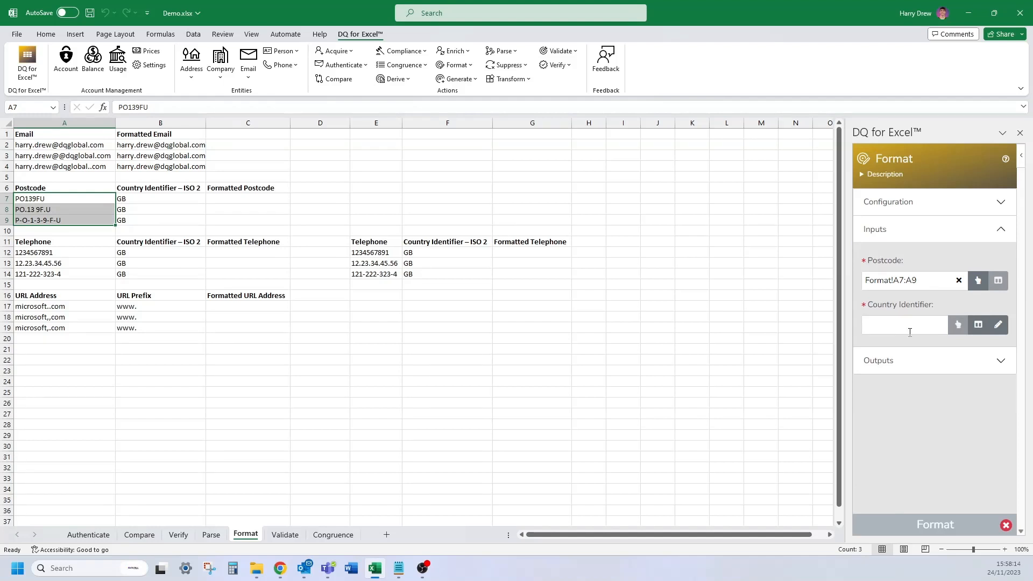
{"action": "left_click", "coordinate": [997, 326]}
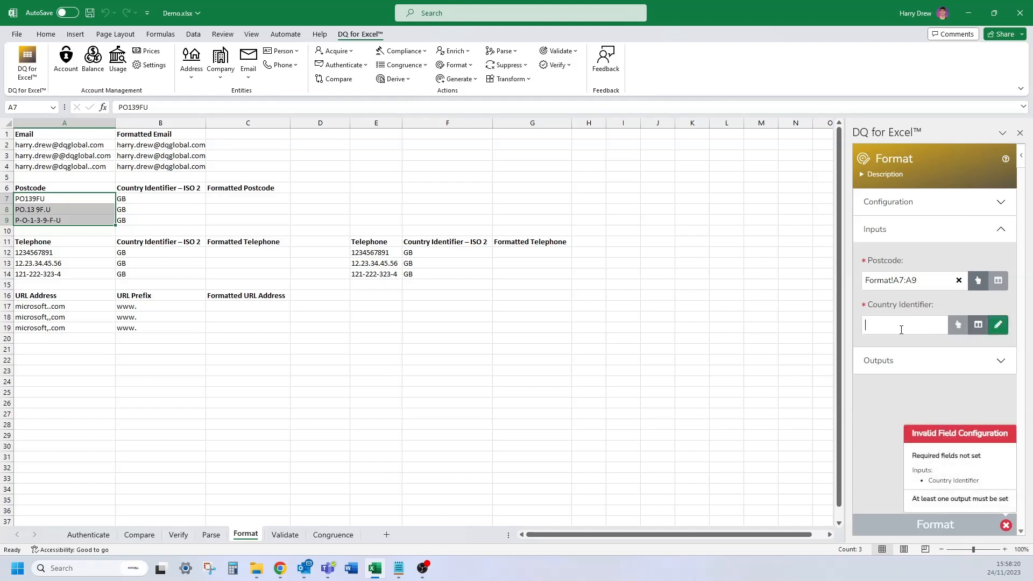
{"action": "type", "text": "UK"}
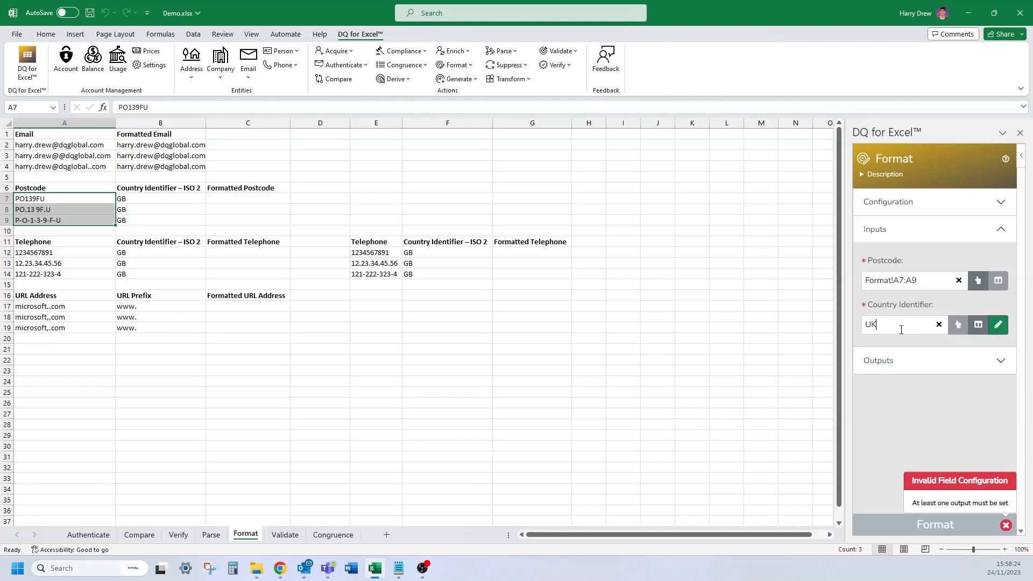
Set the Formatted Postcode output to C7:C9 and run the postcode formatting
{"action": "left_click", "coordinate": [986, 362]}
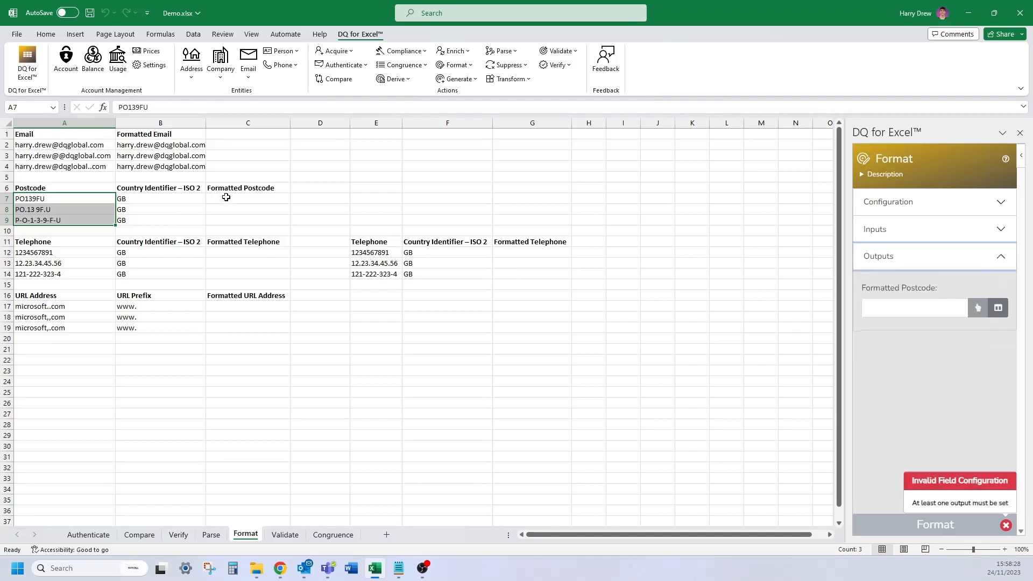
{"action": "left_click_drag", "start_coordinate": [225, 197], "coordinate": [228, 216]}
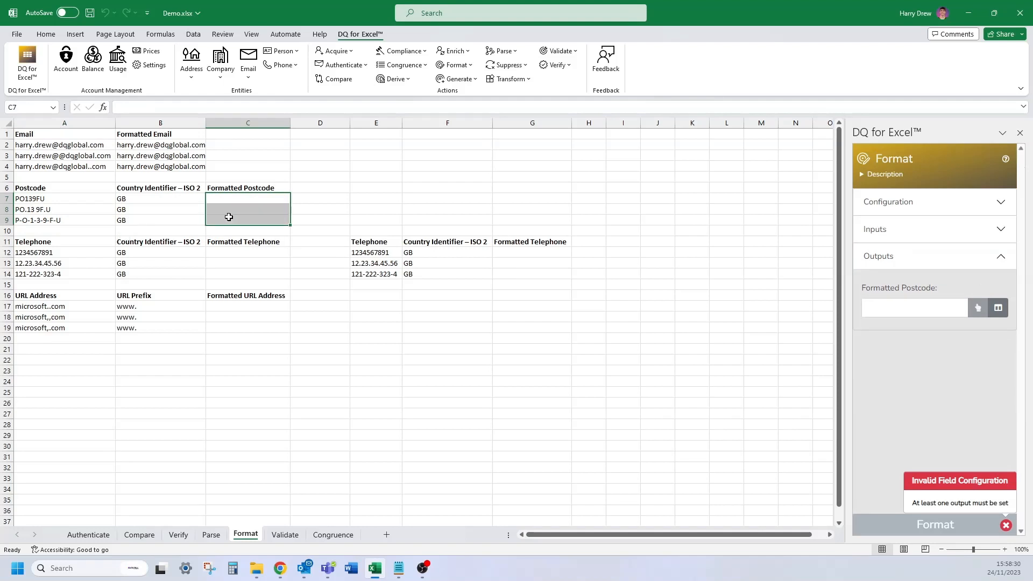
{"action": "left_click", "coordinate": [999, 308]}
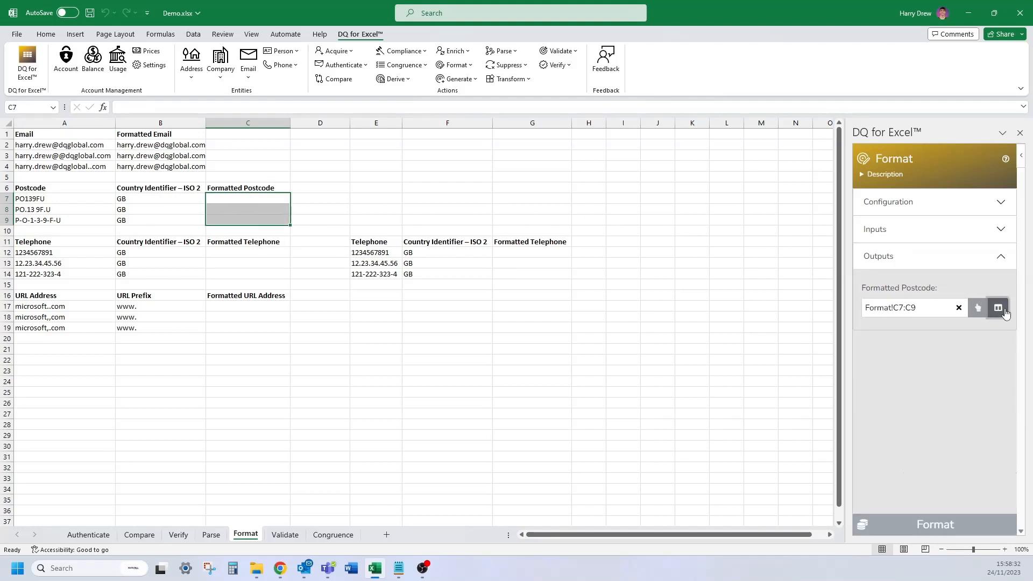
{"action": "left_click", "coordinate": [931, 533]}
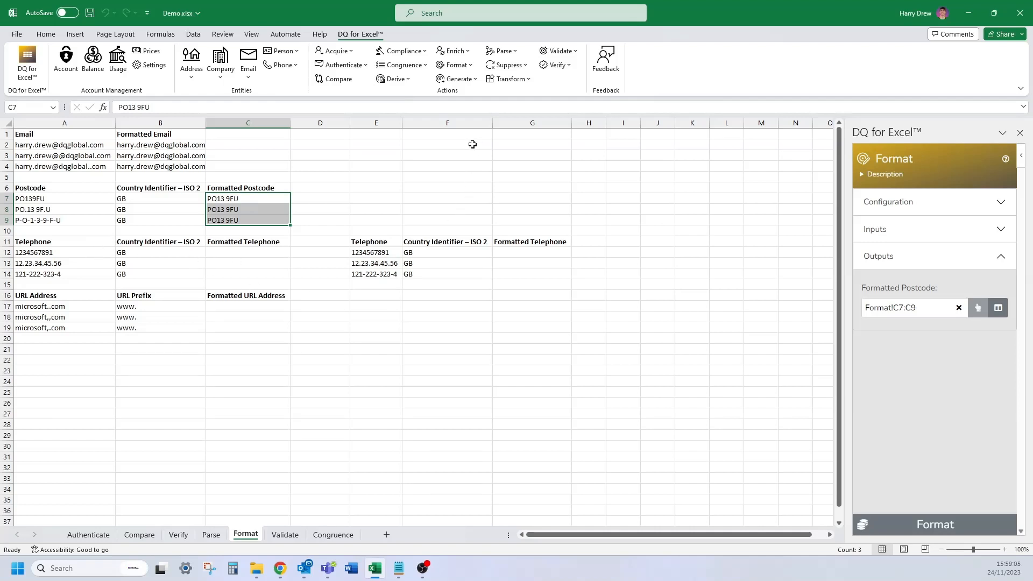
Switch the Format category to Phone with the International number format
{"action": "left_click", "coordinate": [457, 65]}
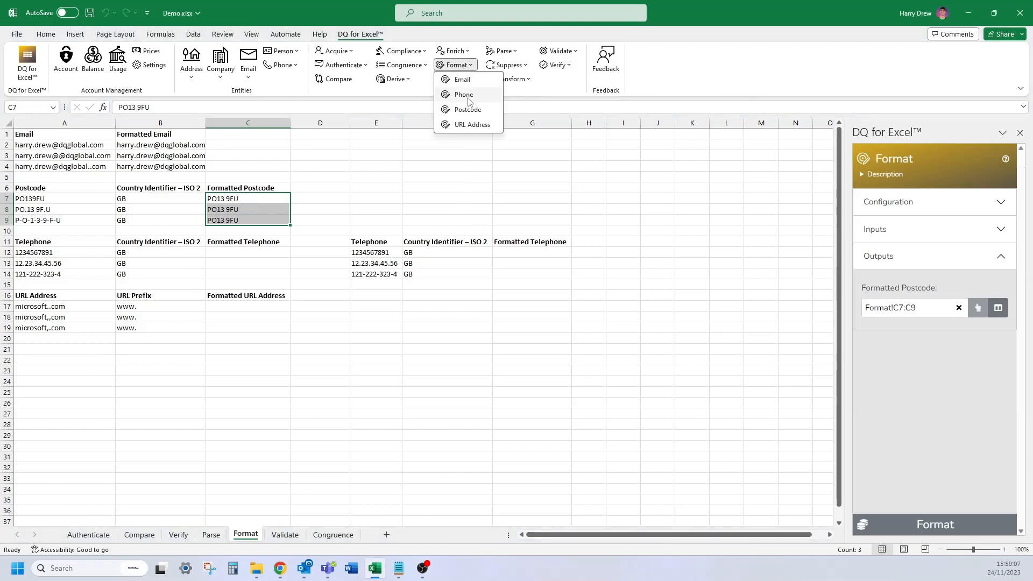
{"action": "left_click", "coordinate": [921, 204]}
{"action": "left_click", "coordinate": [946, 253]}
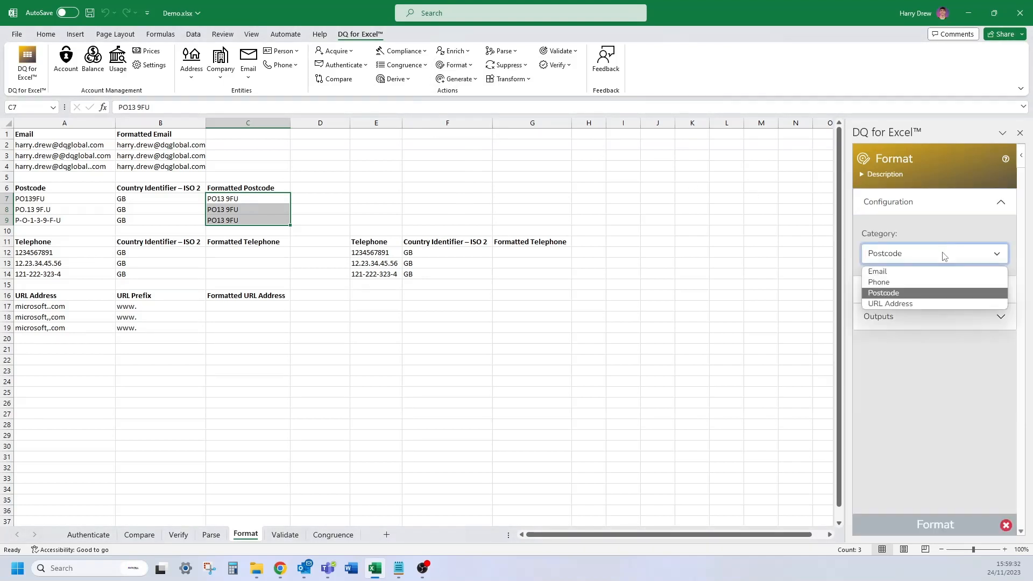
{"action": "left_click", "coordinate": [910, 282]}
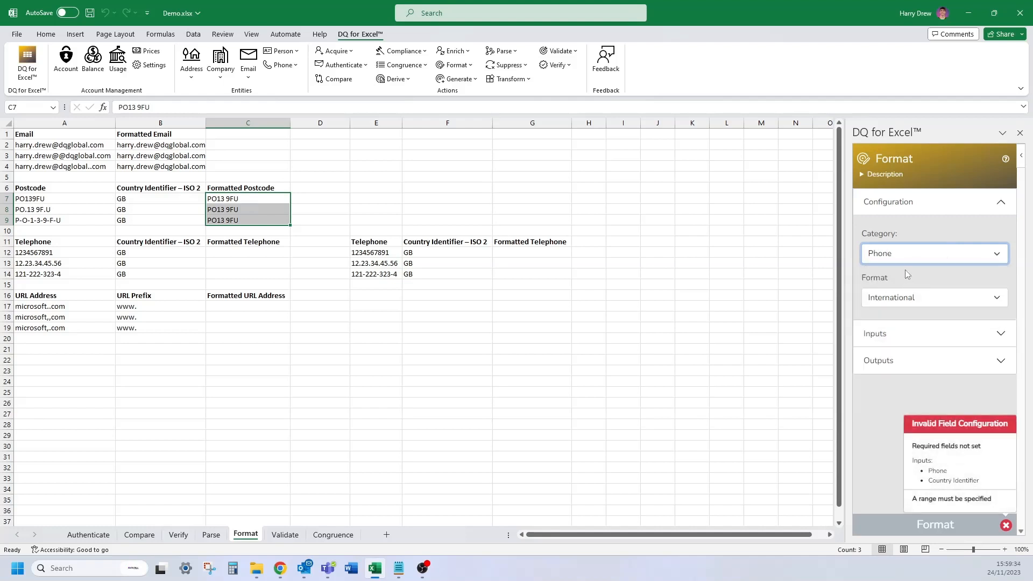
{"action": "left_click", "coordinate": [906, 297]}
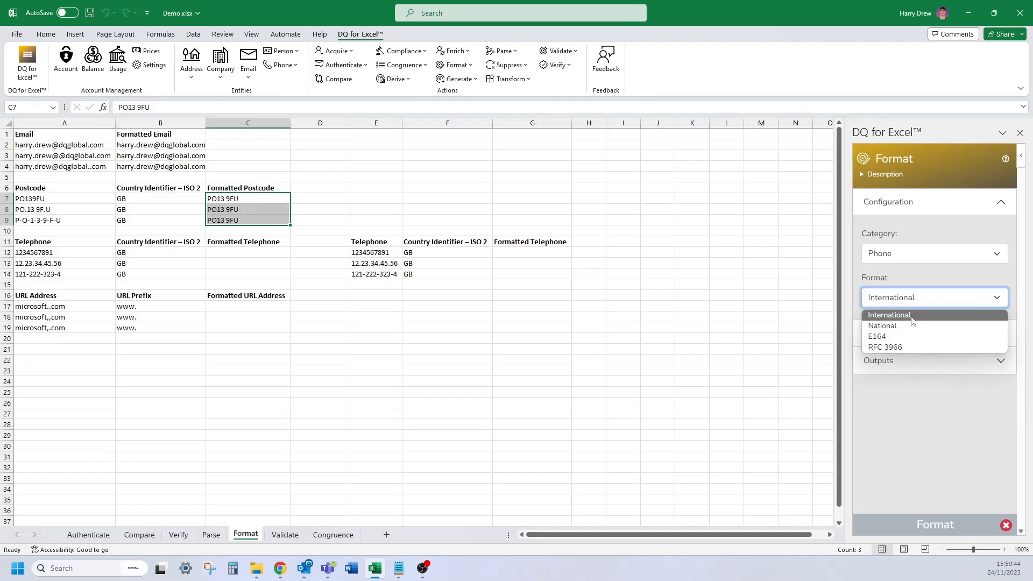
{"action": "left_click", "coordinate": [913, 321]}
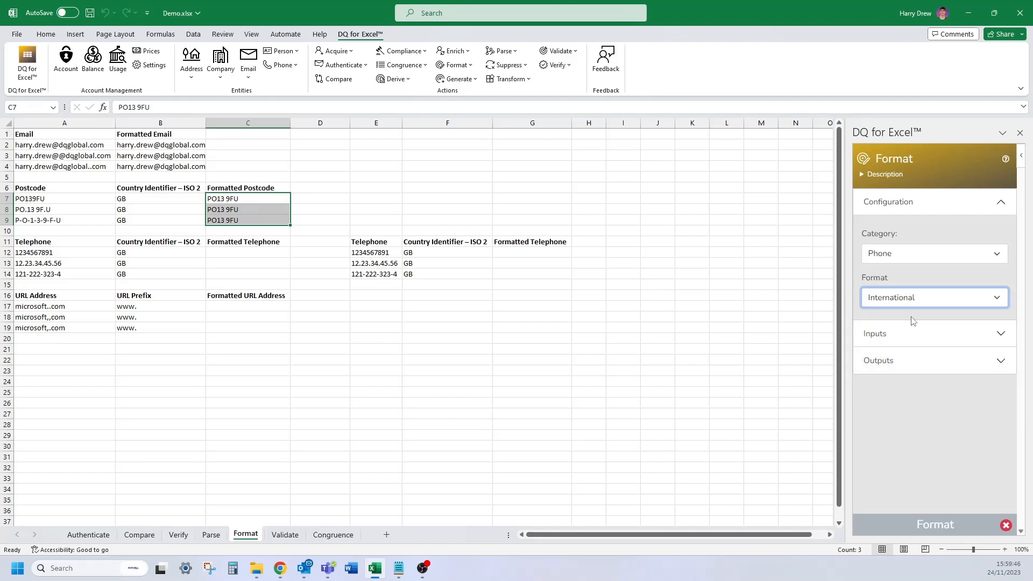
Assign A12:A14 as the phone input and B12:B14 as the country identifier input
{"action": "left_click", "coordinate": [907, 333]}
{"action": "left_click", "coordinate": [41, 254]}
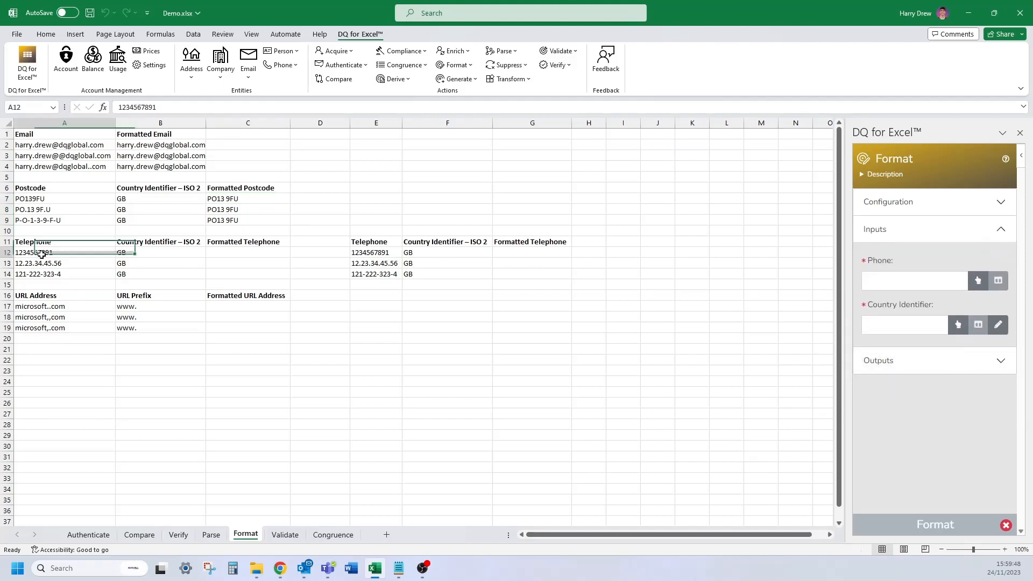
{"action": "left_click_drag", "start_coordinate": [42, 254], "coordinate": [42, 274]}
{"action": "left_click", "coordinate": [978, 280]}
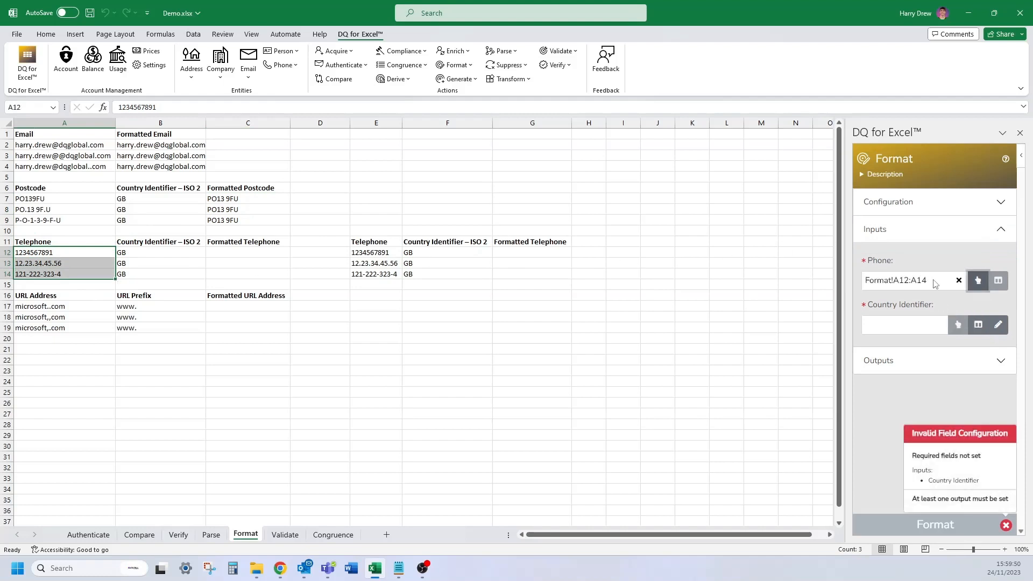
{"action": "left_click_drag", "start_coordinate": [150, 252], "coordinate": [144, 274]}
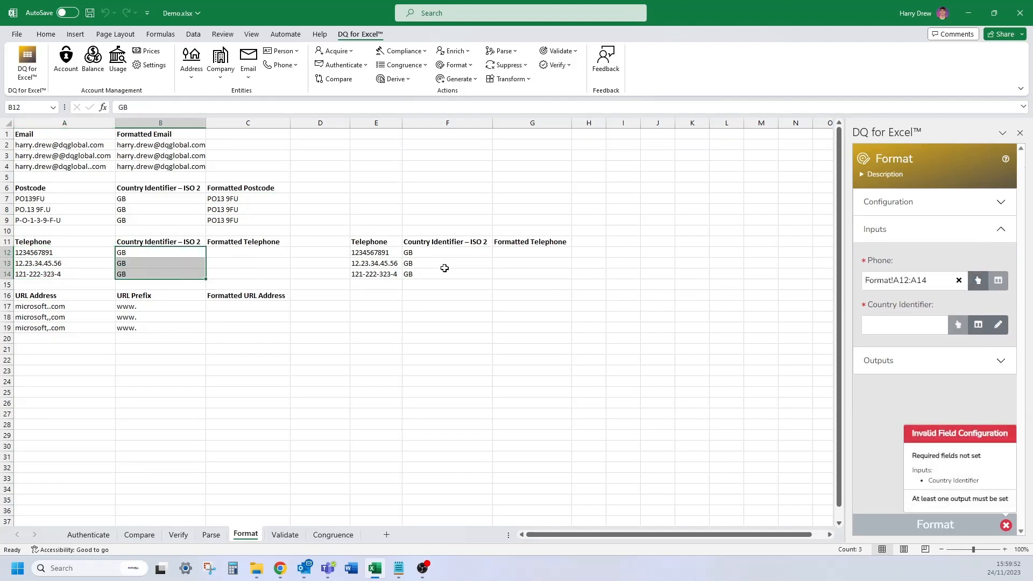
{"action": "left_click", "coordinate": [978, 324]}
Set the Formatted Phone output to C12:C14 and run the international phone formatting
{"action": "left_click", "coordinate": [922, 363]}
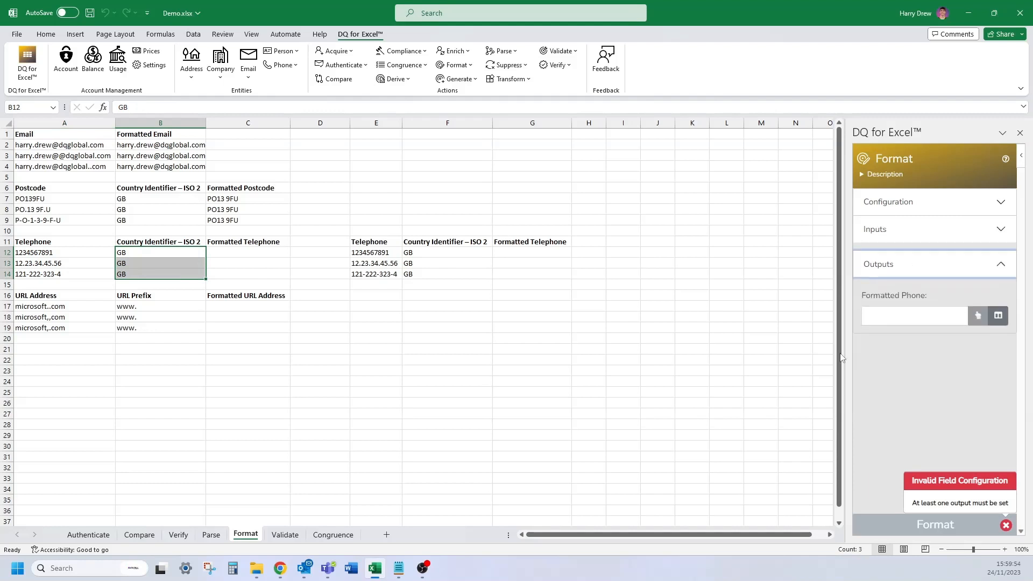
{"action": "left_click_drag", "start_coordinate": [232, 253], "coordinate": [218, 276]}
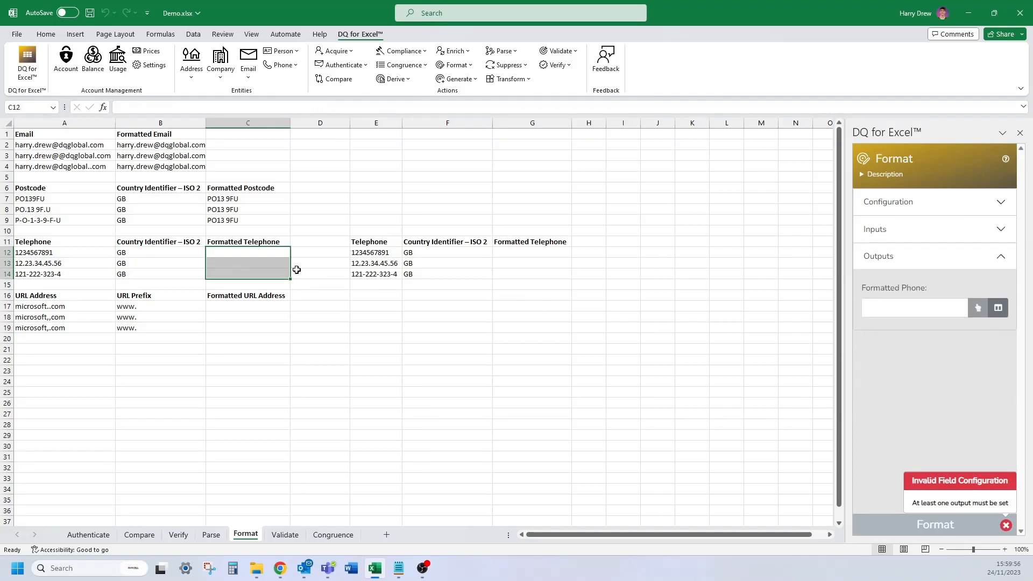
{"action": "left_click", "coordinate": [992, 311]}
{"action": "left_click", "coordinate": [944, 526]}
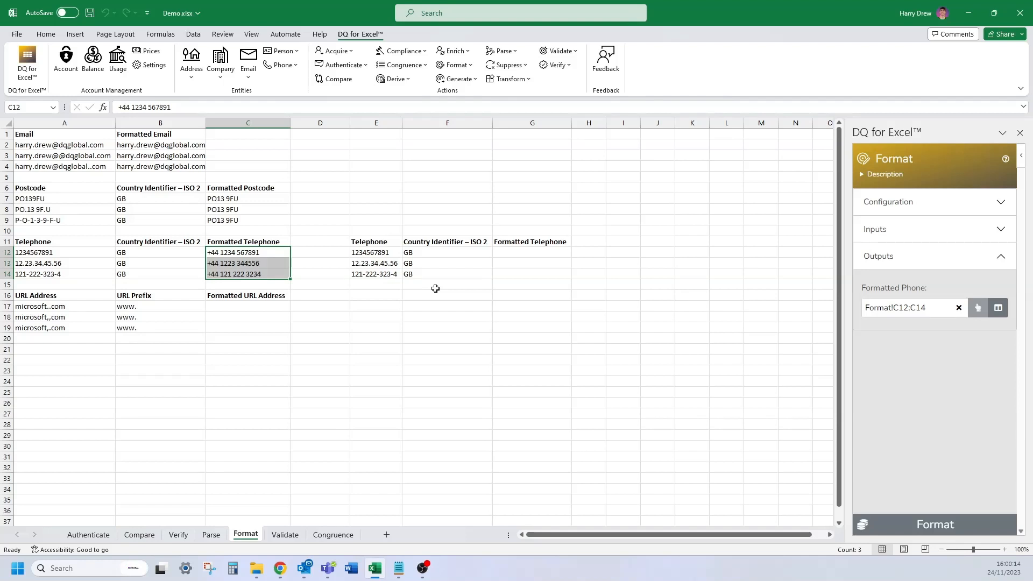
Change the phone number format to National in the Format configuration
{"action": "left_click", "coordinate": [911, 203]}
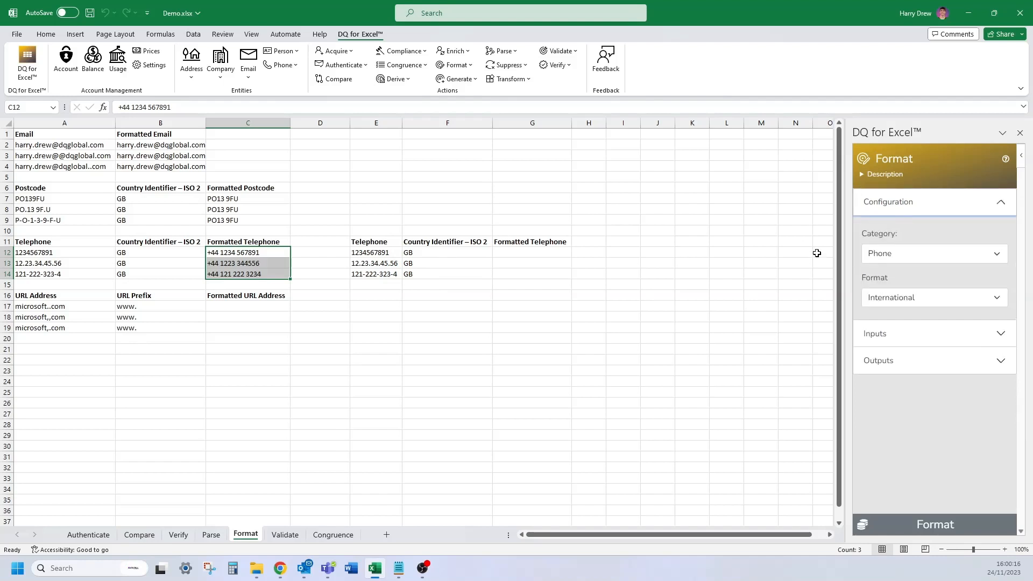
{"action": "left_click", "coordinate": [926, 299]}
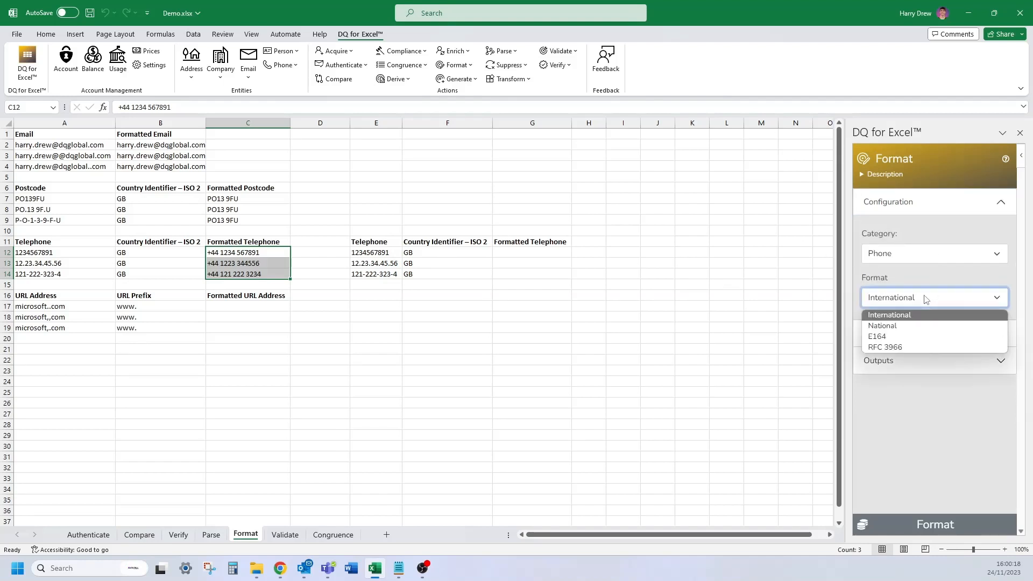
{"action": "left_click", "coordinate": [910, 327]}
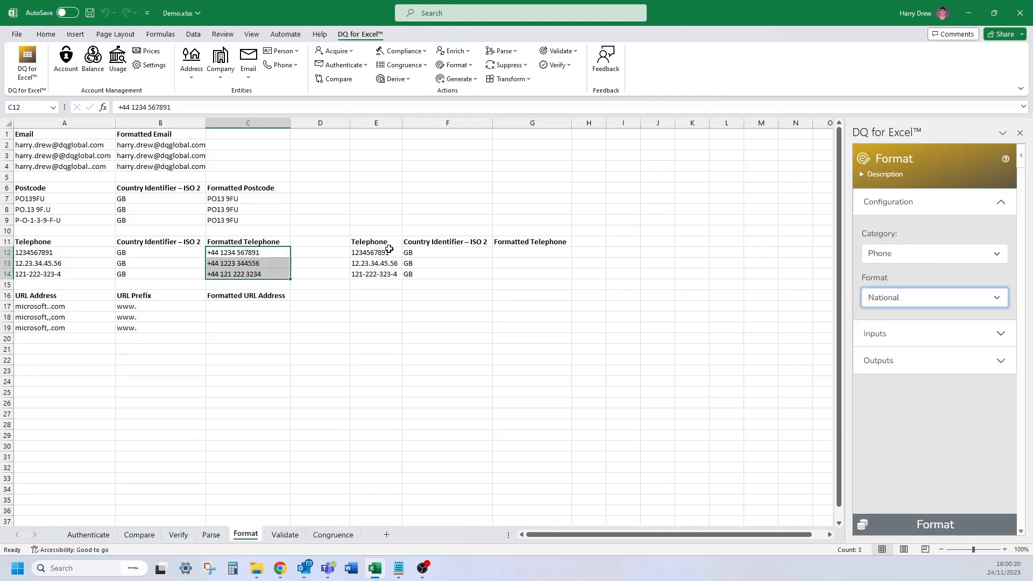
Replace the inputs with E12:E14 for the phone and F12:F14 for the country identifier
{"action": "left_click", "coordinate": [385, 251]}
{"action": "left_click_drag", "start_coordinate": [384, 262], "coordinate": [385, 274]}
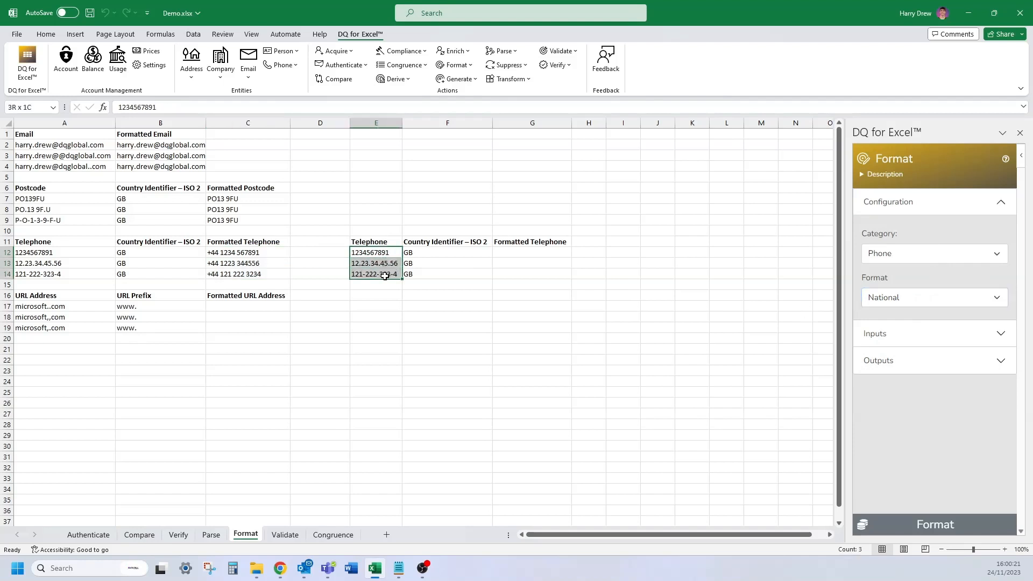
{"action": "left_click", "coordinate": [864, 334]}
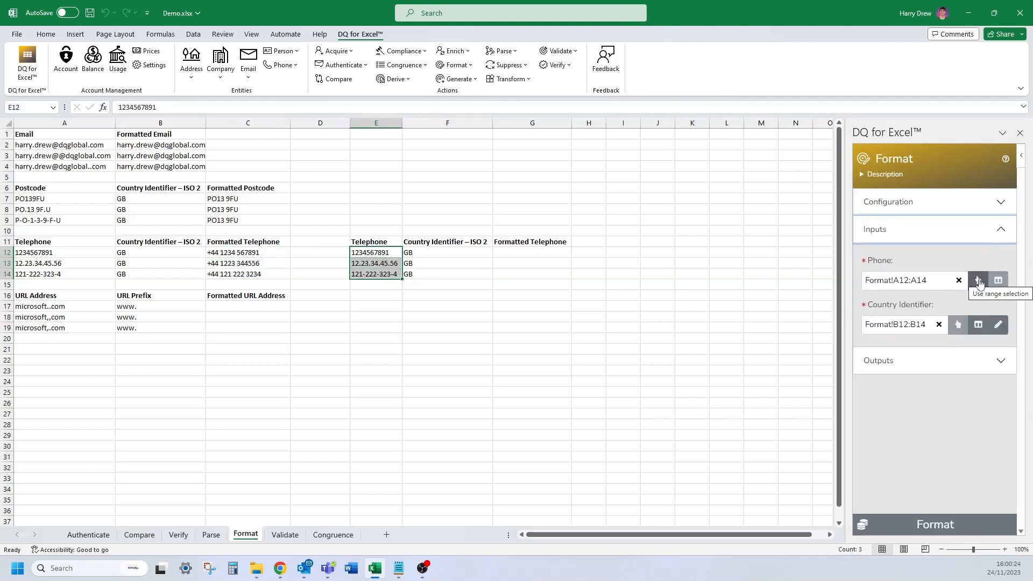
{"action": "left_click", "coordinate": [978, 281]}
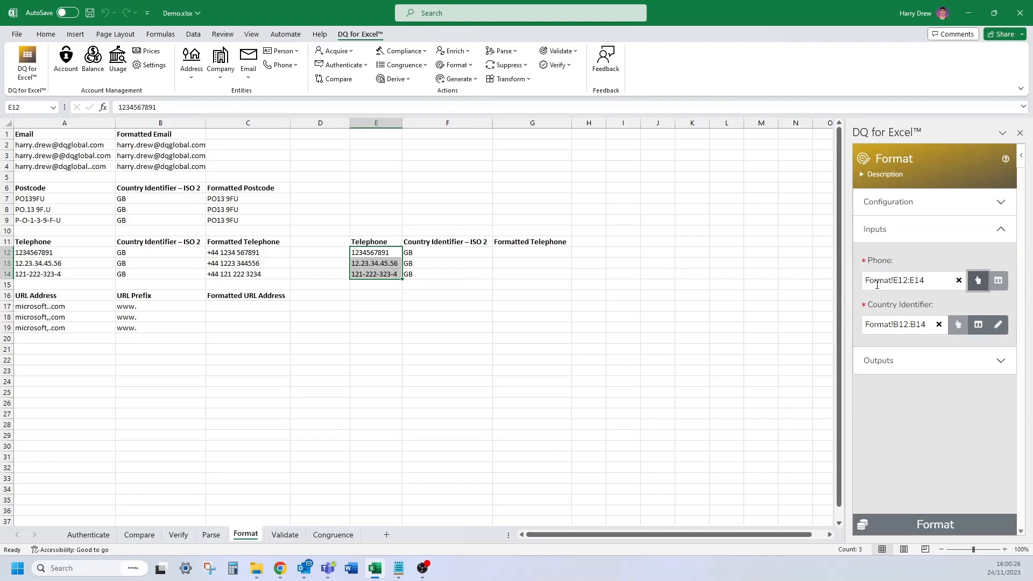
{"action": "left_click_drag", "start_coordinate": [429, 251], "coordinate": [425, 273]}
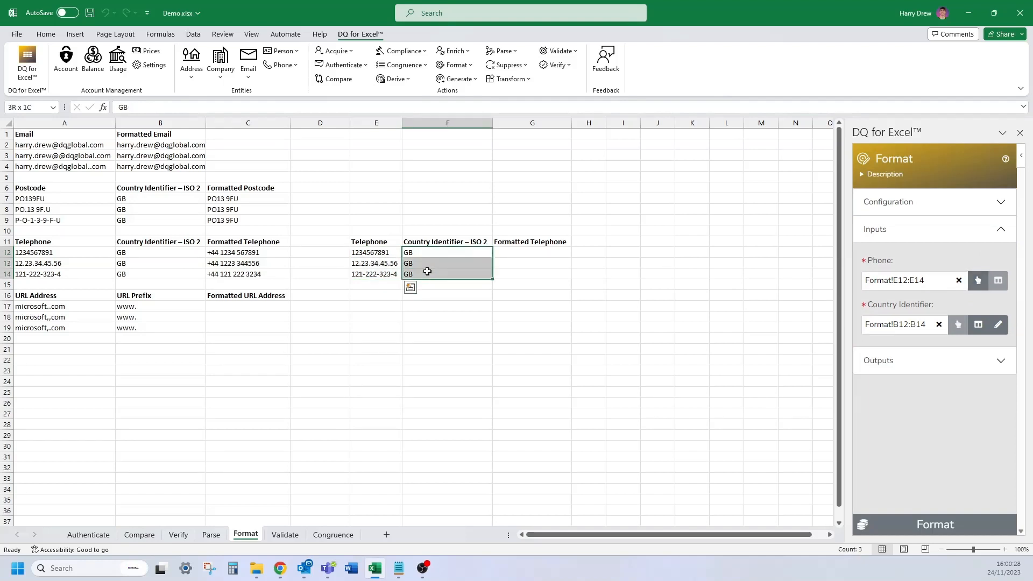
{"action": "left_click", "coordinate": [978, 325]}
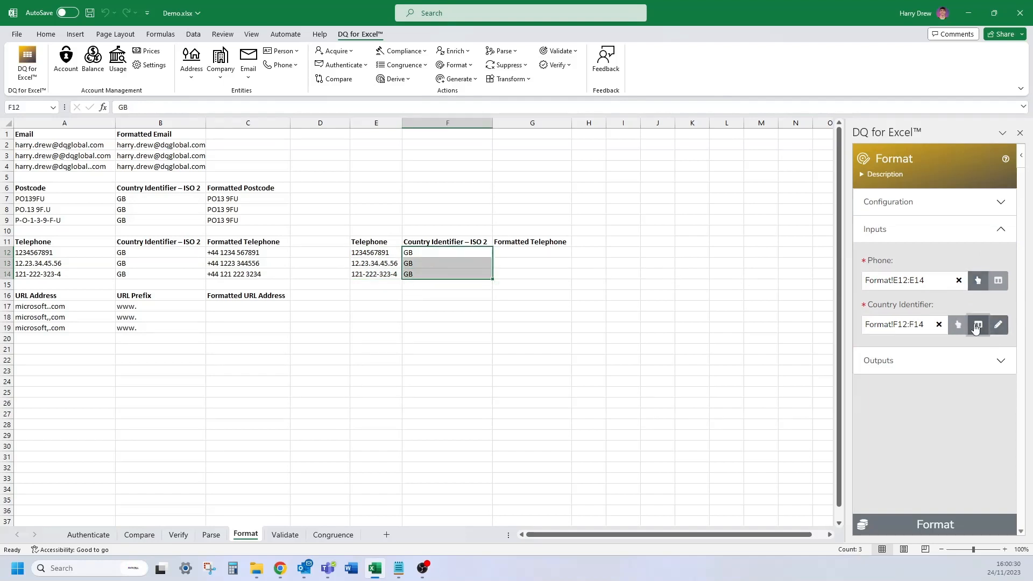
Set the Formatted Phone output to G12:G14 and run the national phone formatting
{"action": "left_click", "coordinate": [902, 359]}
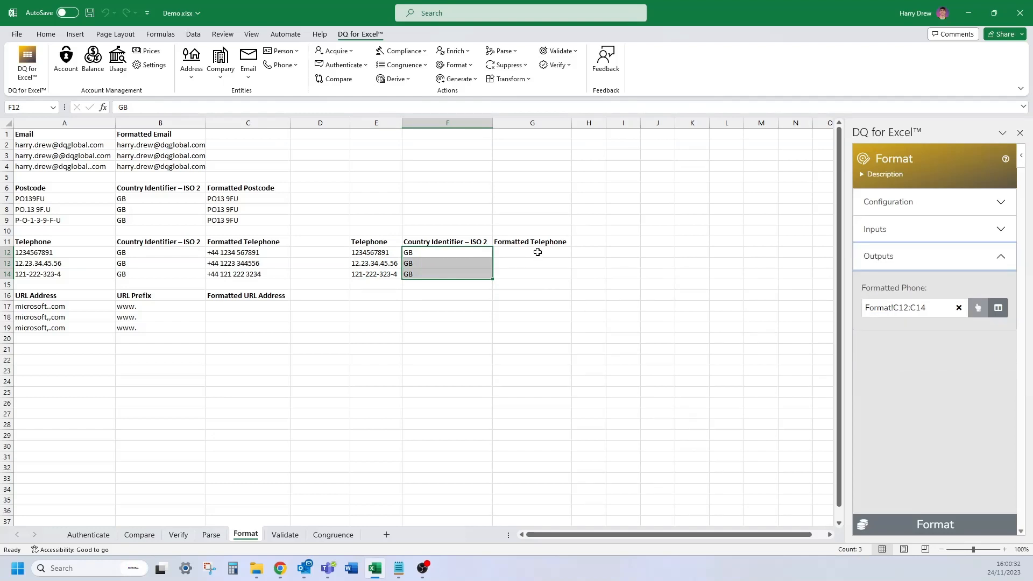
{"action": "left_click_drag", "start_coordinate": [536, 253], "coordinate": [537, 272]}
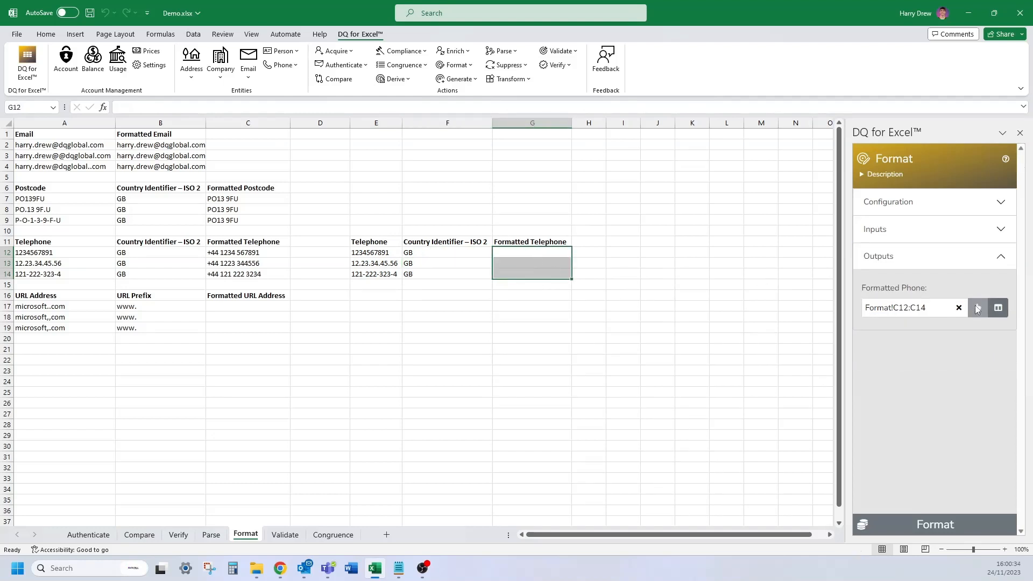
{"action": "left_click", "coordinate": [998, 308]}
{"action": "left_click", "coordinate": [949, 523]}
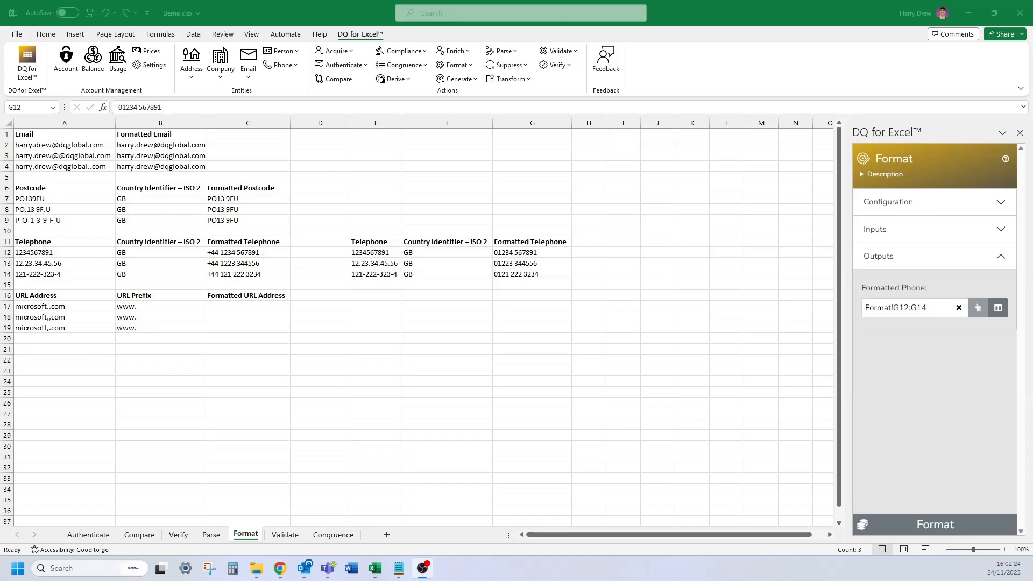
Change the Format configuration's category to URL Address
{"action": "left_click", "coordinate": [875, 207]}
{"action": "left_click", "coordinate": [900, 252]}
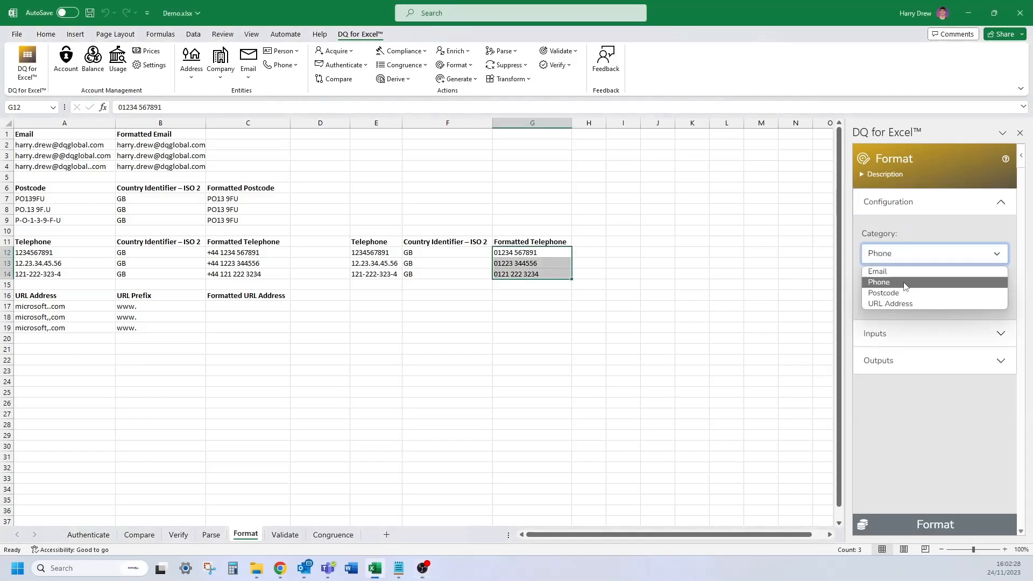
{"action": "left_click", "coordinate": [915, 304]}
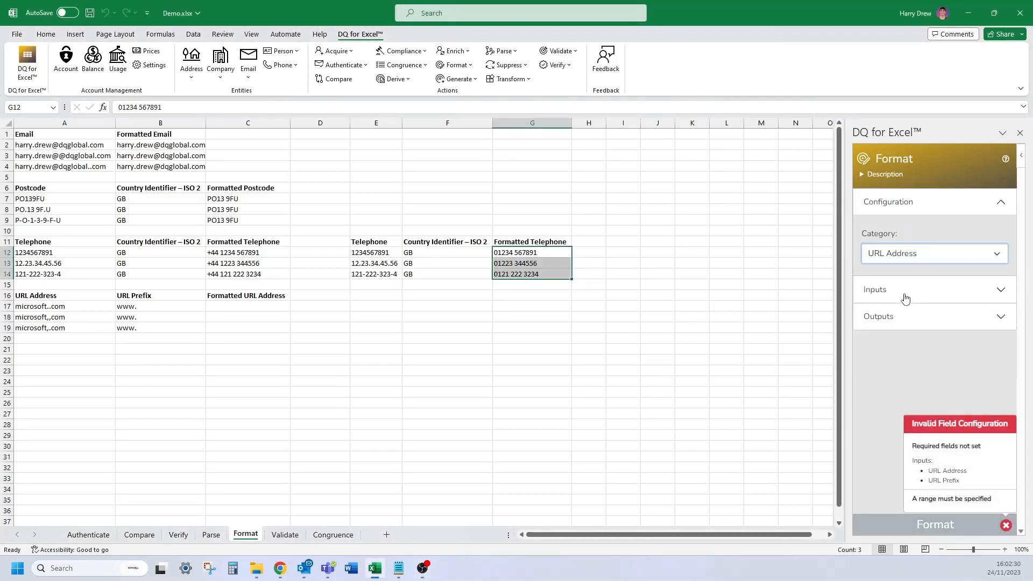
Assign A17:A19 as the URL address input and B17:B19 as the URL prefix input
{"action": "left_click", "coordinate": [906, 295]}
{"action": "left_click_drag", "start_coordinate": [76, 306], "coordinate": [54, 328]}
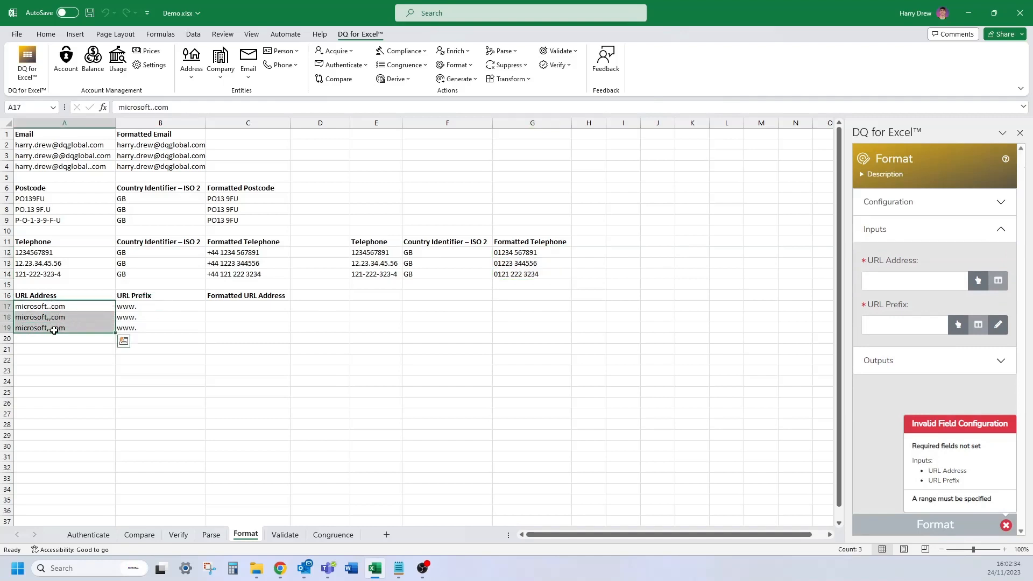
{"action": "left_click", "coordinate": [979, 282]}
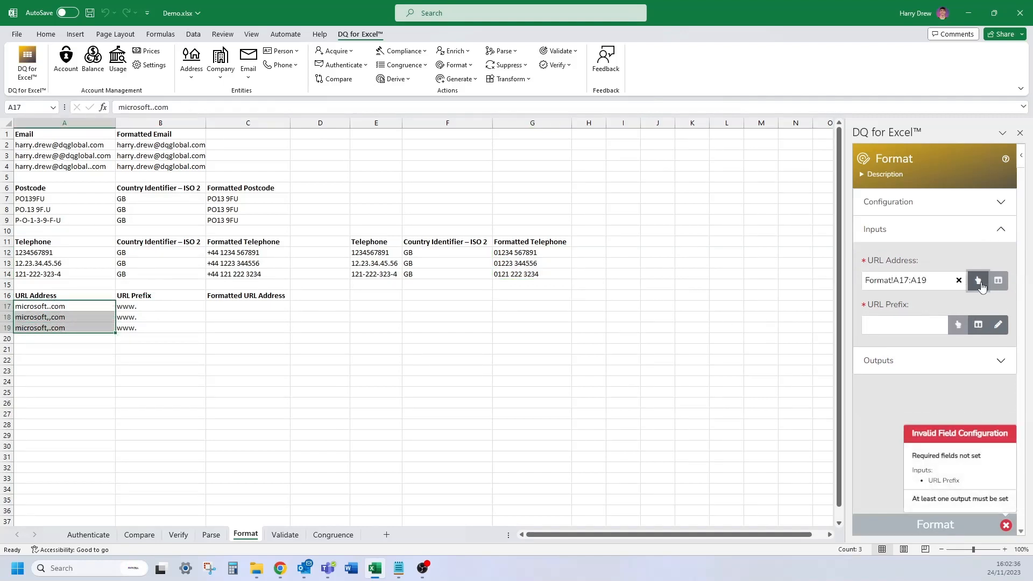
{"action": "left_click_drag", "start_coordinate": [157, 305], "coordinate": [158, 324]}
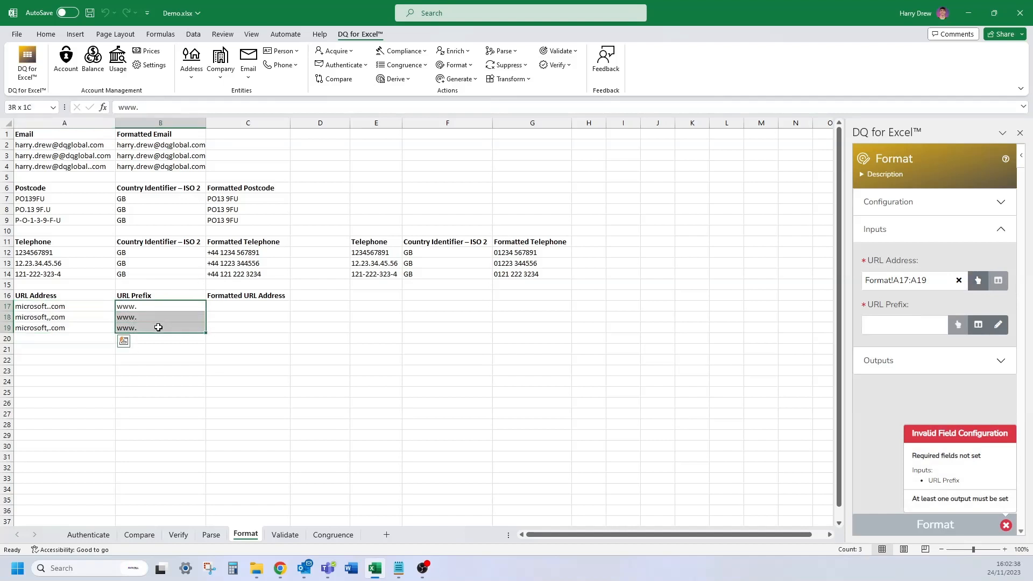
{"action": "left_click", "coordinate": [976, 324]}
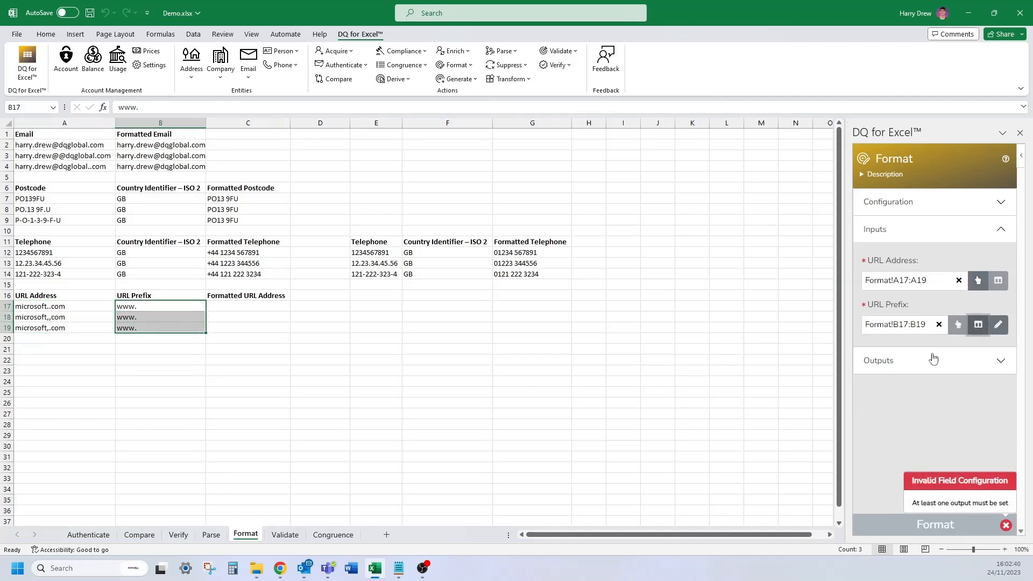
Set the Formatted URL Address output to C17:C19 and run the URL formatting
{"action": "left_click", "coordinate": [880, 361]}
{"action": "left_click_drag", "start_coordinate": [239, 305], "coordinate": [238, 328]}
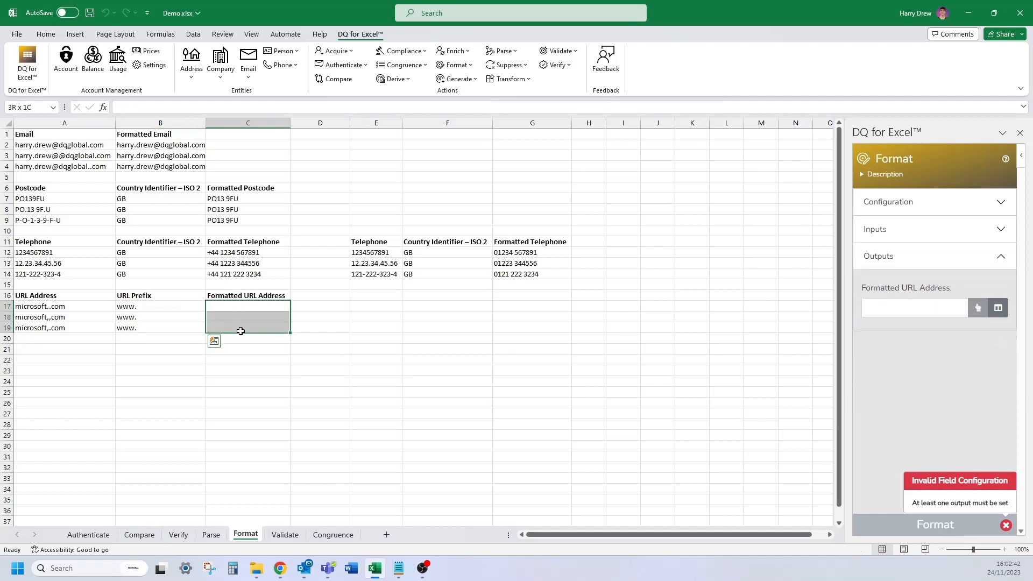
{"action": "left_click", "coordinate": [998, 307]}
{"action": "left_click", "coordinate": [923, 525]}
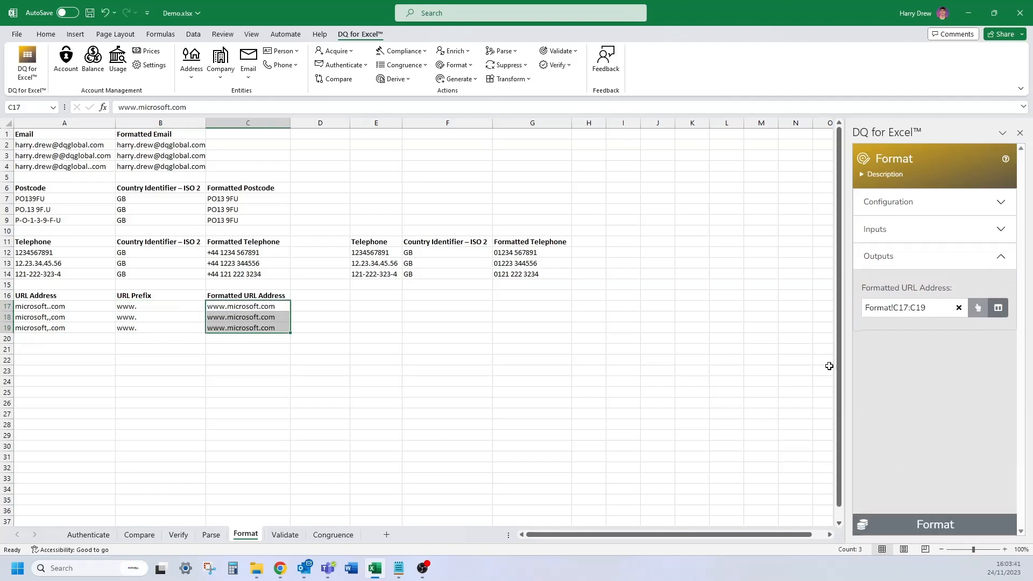